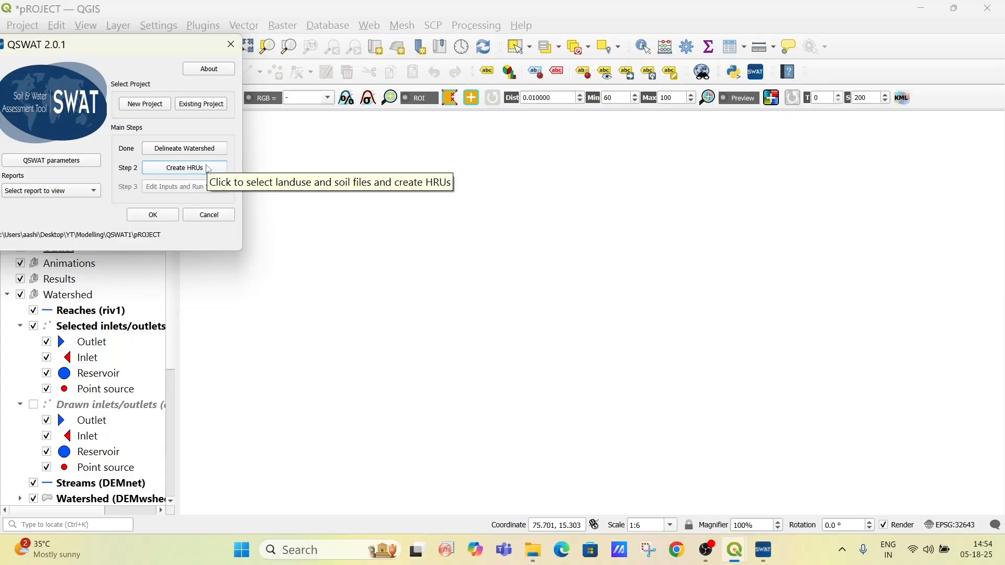
# In the Create HRUs dialog, load the LULC raster from Data\LULC as the landuse map and keep the landuse table on "Use csv file".
pyautogui.moveTo(757, 550)
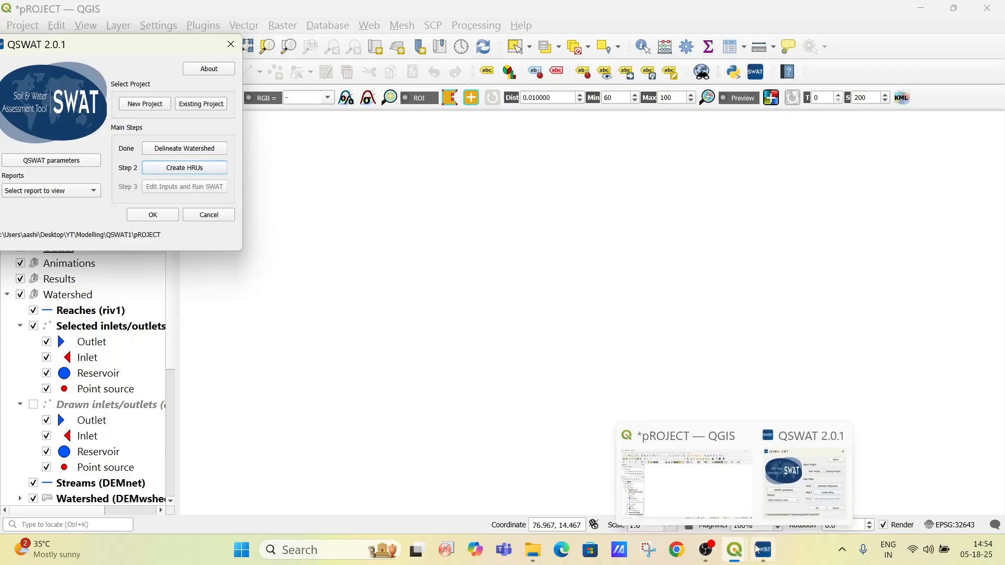
pyautogui.click(763, 550)
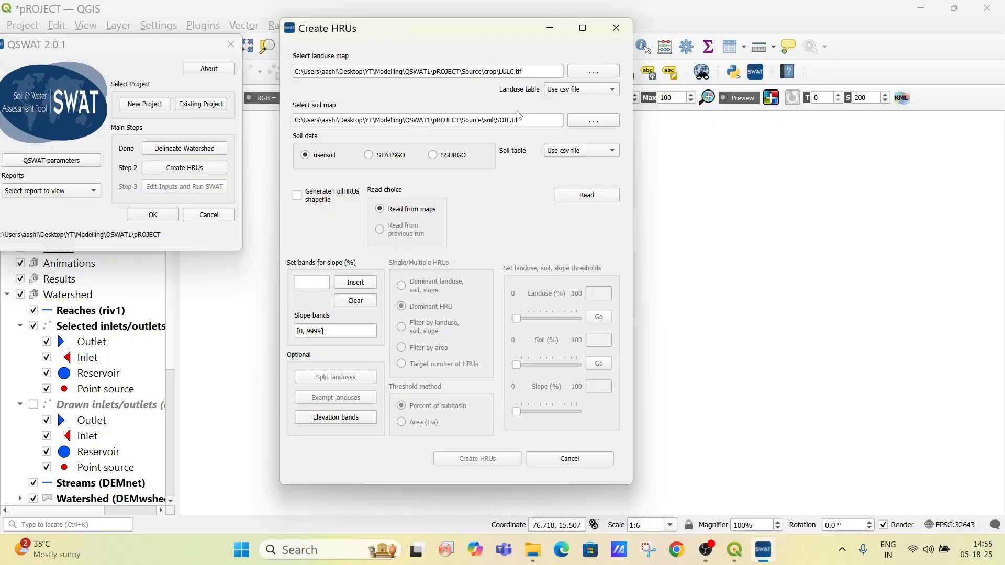
pyautogui.click(579, 71)
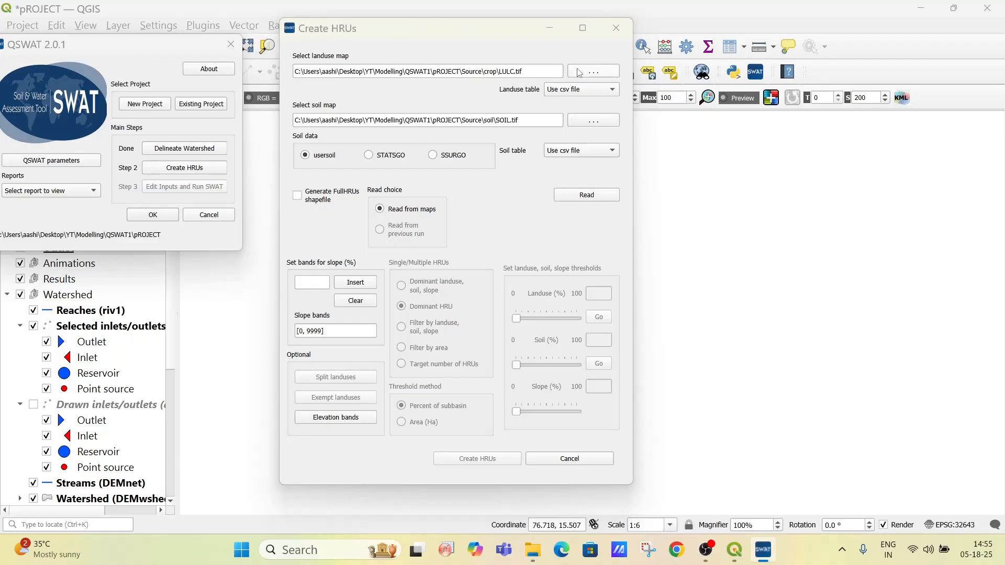
pyautogui.click(489, 54)
pyautogui.doubleClick(474, 152)
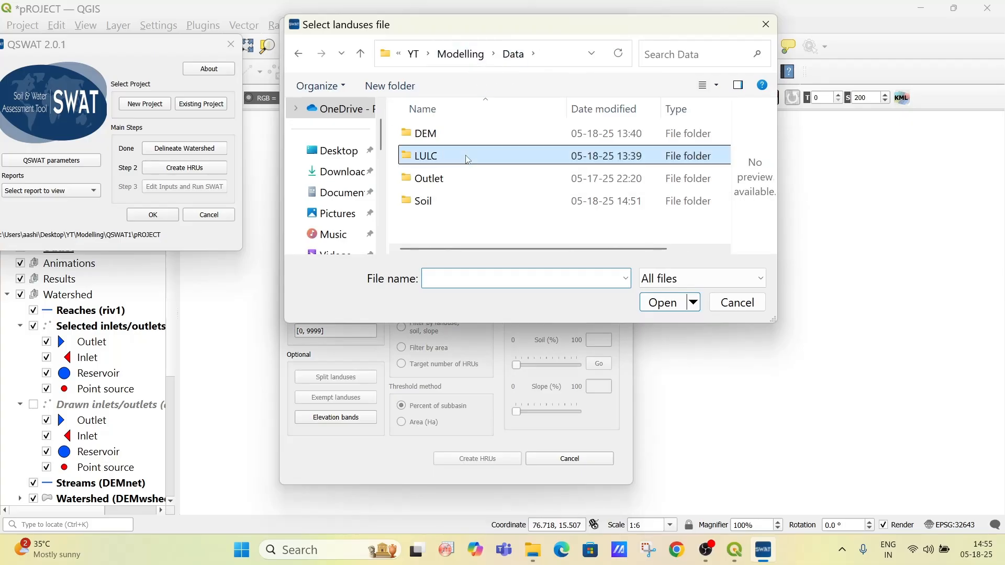
pyautogui.click(498, 147)
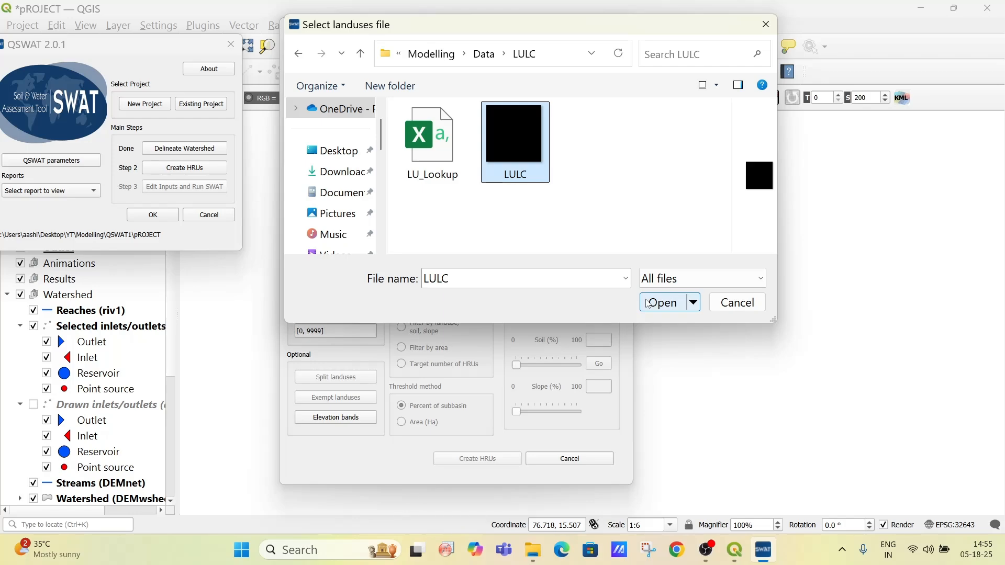
pyautogui.click(648, 304)
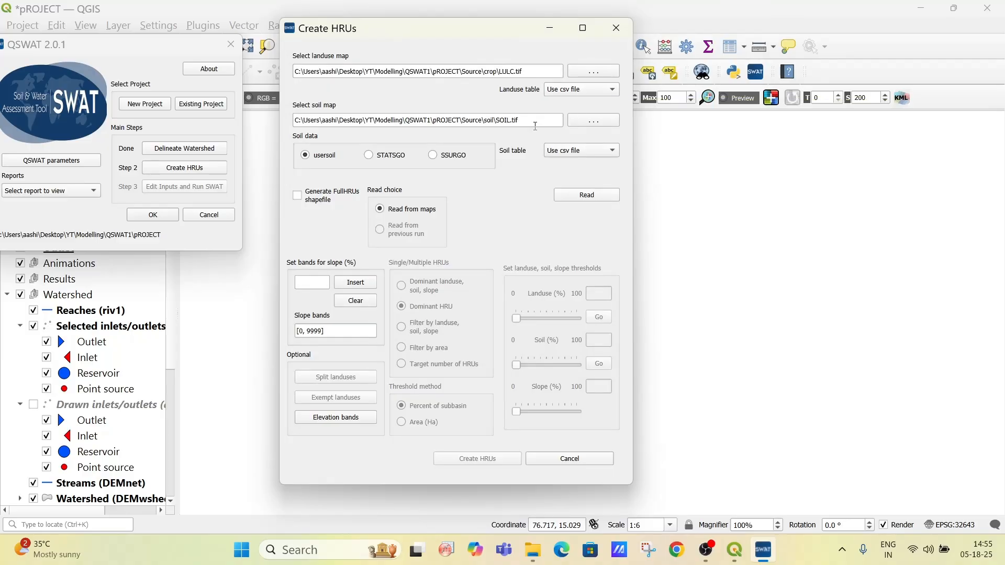
pyautogui.click(571, 92)
pyautogui.click(572, 93)
# Load the Re_India_Soil TIF from the Data\Soil folder as the soil map.
pyautogui.click(584, 123)
pyautogui.click(482, 53)
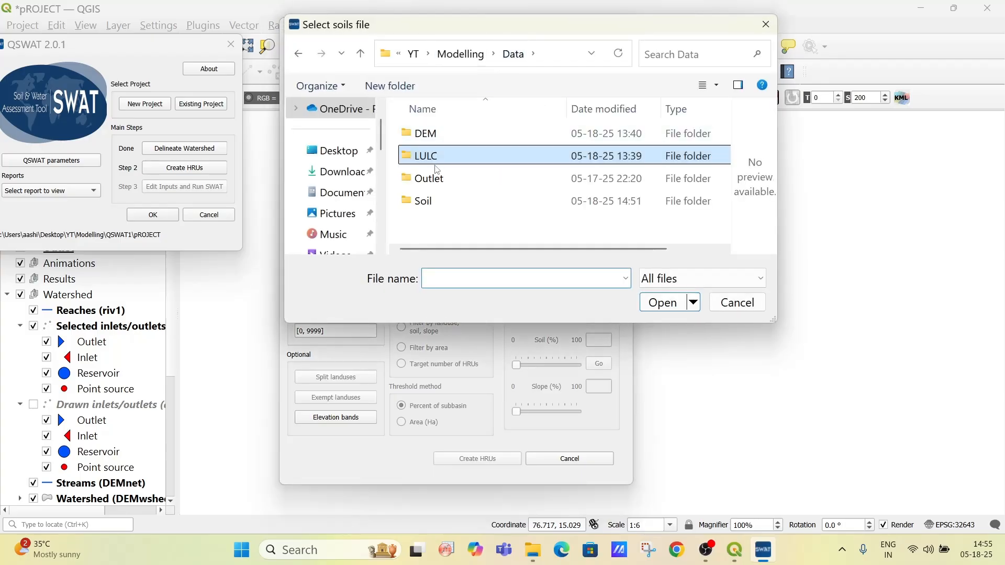
pyautogui.doubleClick(423, 201)
pyautogui.click(432, 202)
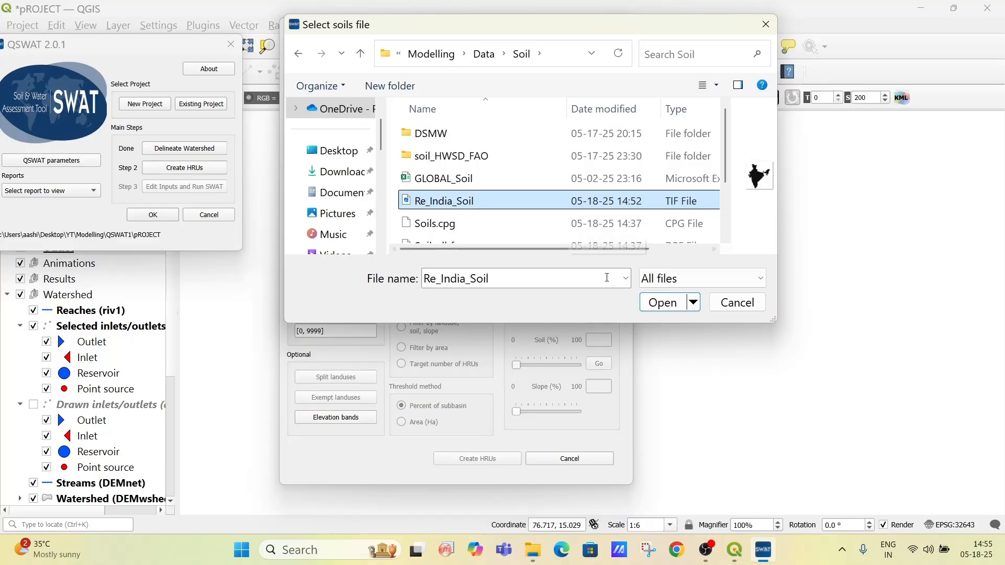
pyautogui.press('Return')
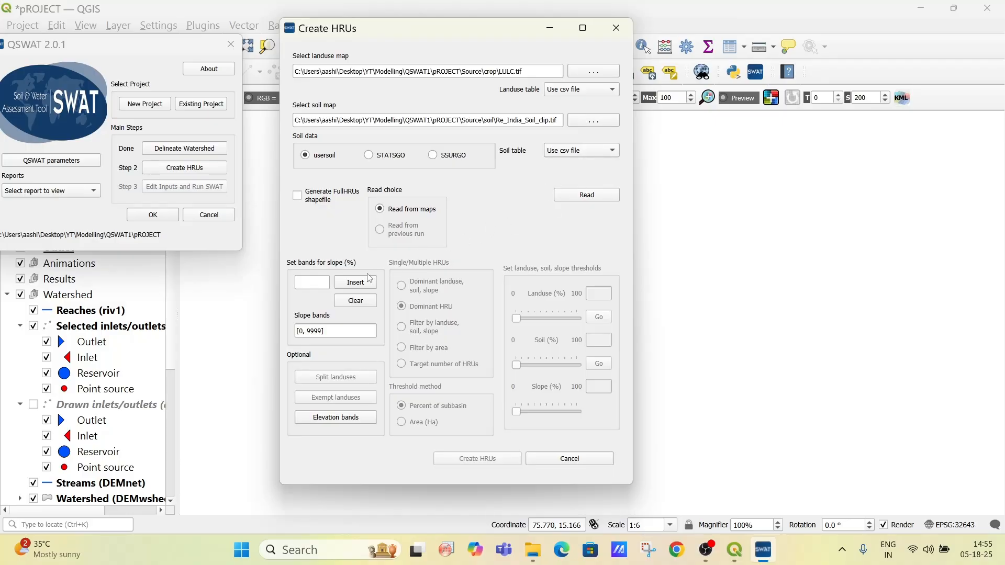
# Insert slope band limits at 10 and 25 percent.
pyautogui.click(326, 282)
pyautogui.write('10')
pyautogui.click(351, 286)
pyautogui.write('25')
pyautogui.click(366, 289)
# Start reading the maps and supply LU_Lookup from the Data\LULC folder as the landuse lookup csv.
pyautogui.click(573, 196)
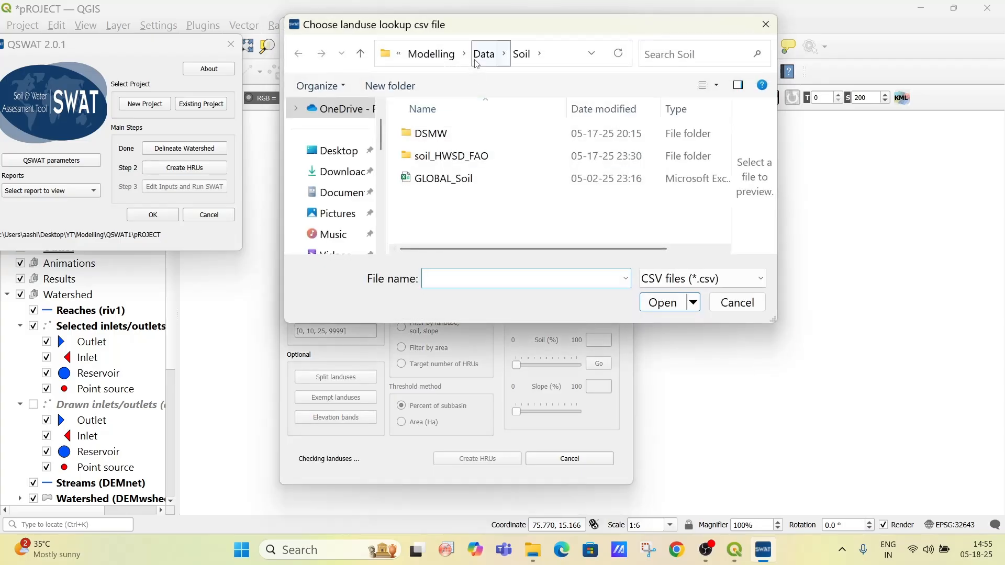
pyautogui.click(482, 51)
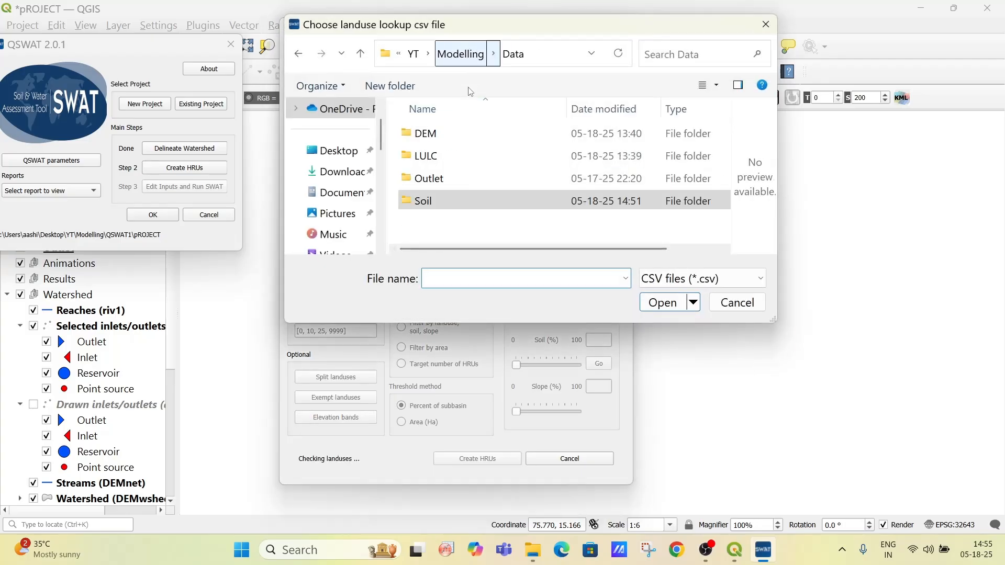
pyautogui.doubleClick(445, 156)
pyautogui.click(445, 153)
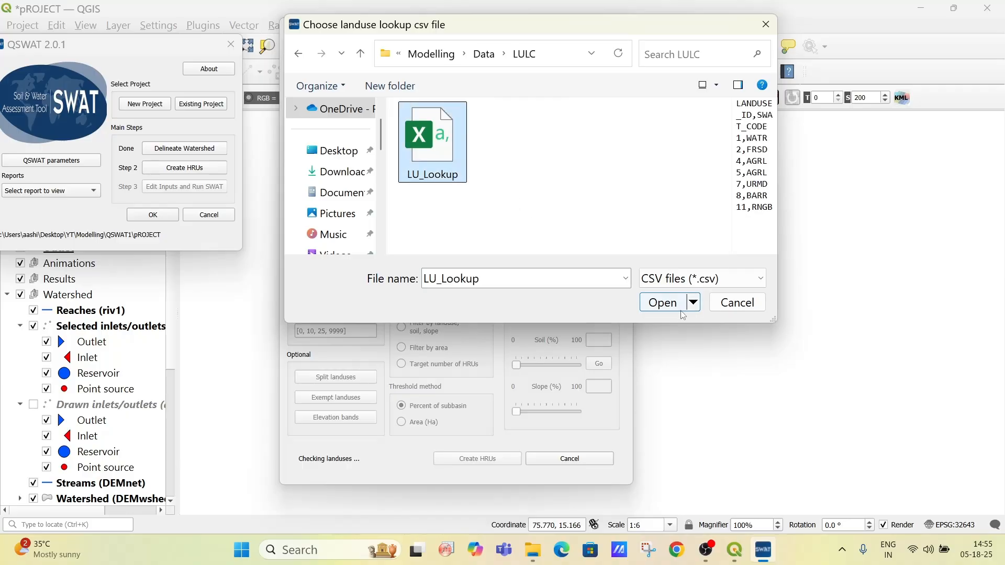
pyautogui.click(662, 303)
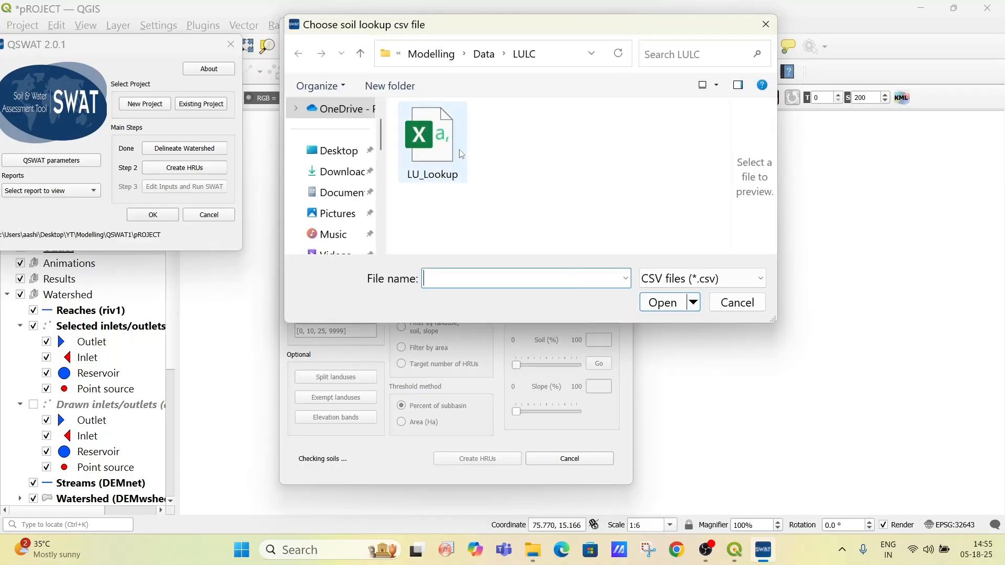
# Supply GLOBAL_Soil from the Data\Soil folder as the soil lookup csv and read the maps.
pyautogui.click(483, 54)
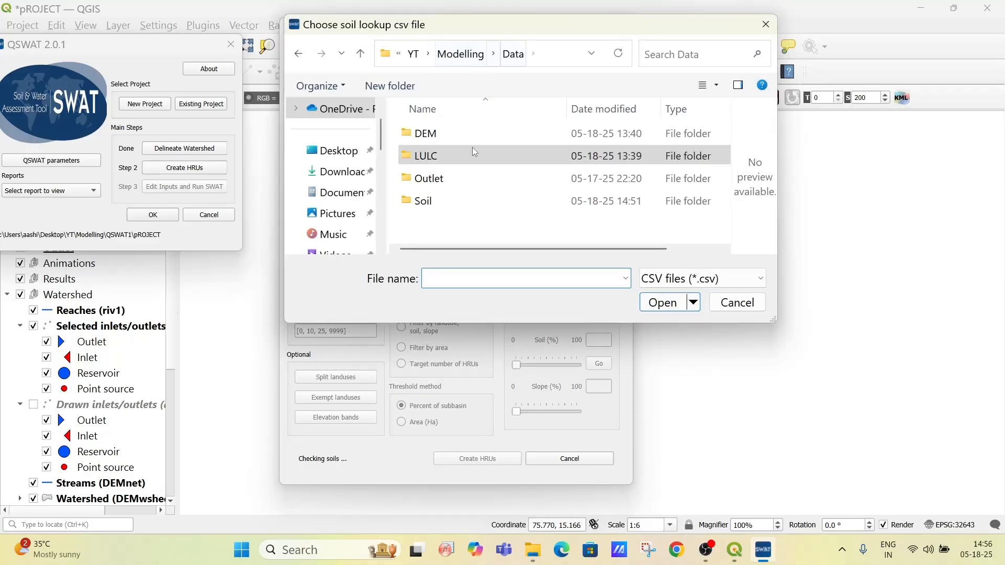
pyautogui.doubleClick(448, 201)
pyautogui.click(445, 179)
pyautogui.click(662, 303)
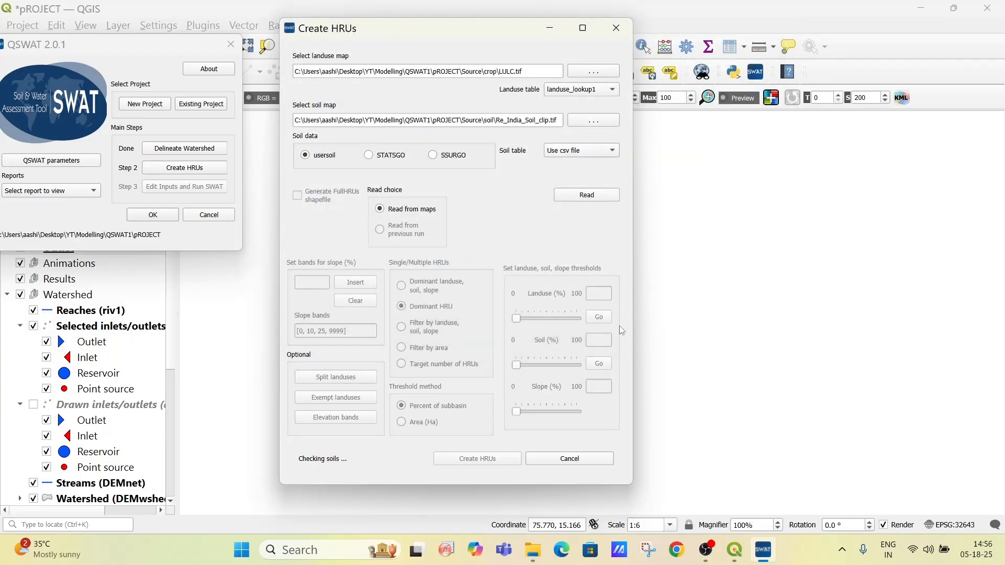
pyautogui.click(583, 192)
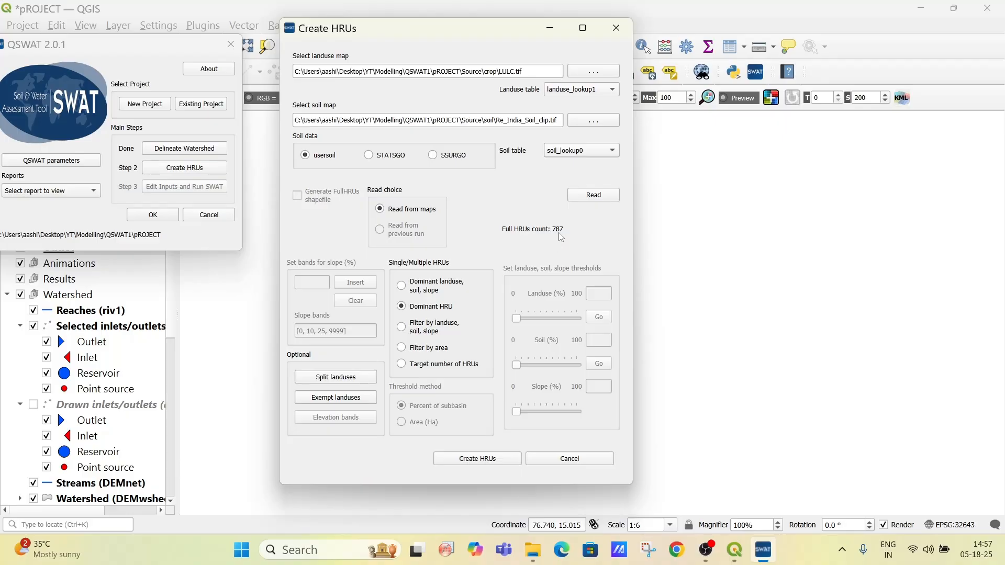
# Go through the dominant HRU options and set the HRU method to filter by landuse, soil, slope.
pyautogui.click(402, 285)
pyautogui.click(418, 309)
pyautogui.moveTo(438, 313)
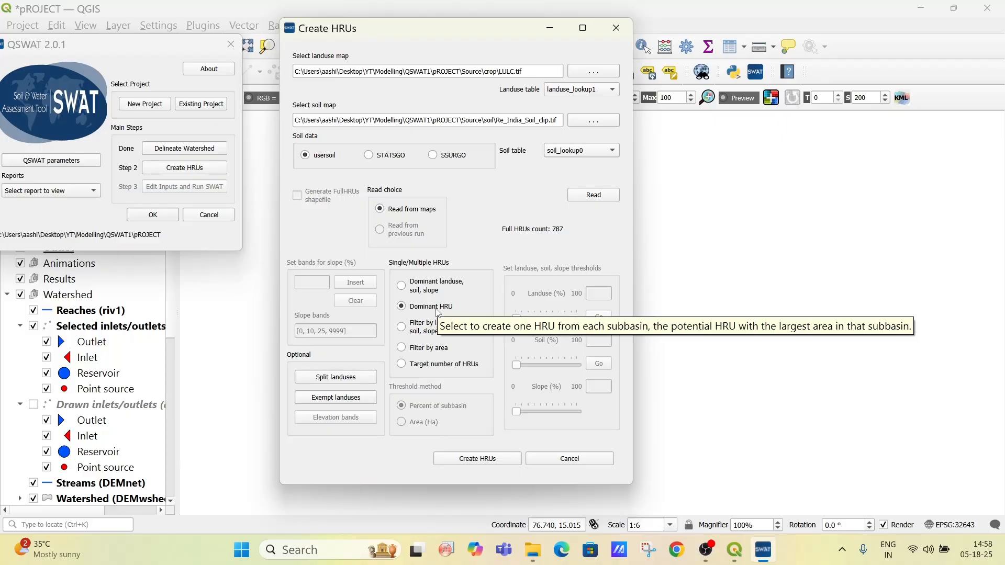
pyautogui.click(407, 334)
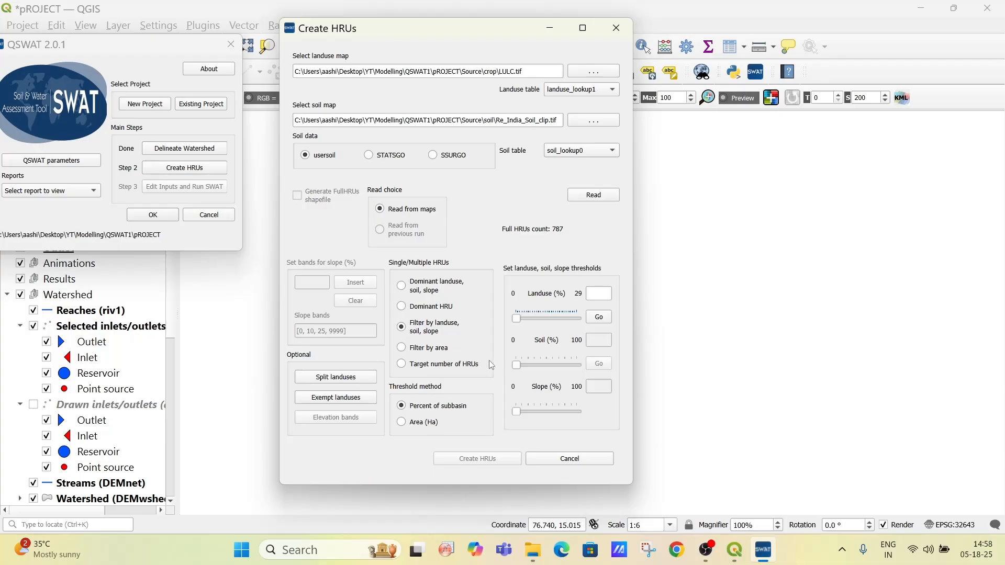
# Set the landuse, soil and slope thresholds to 10 percent each and create the HRUs.
pyautogui.click(609, 293)
pyautogui.write('0')
pyautogui.click(601, 317)
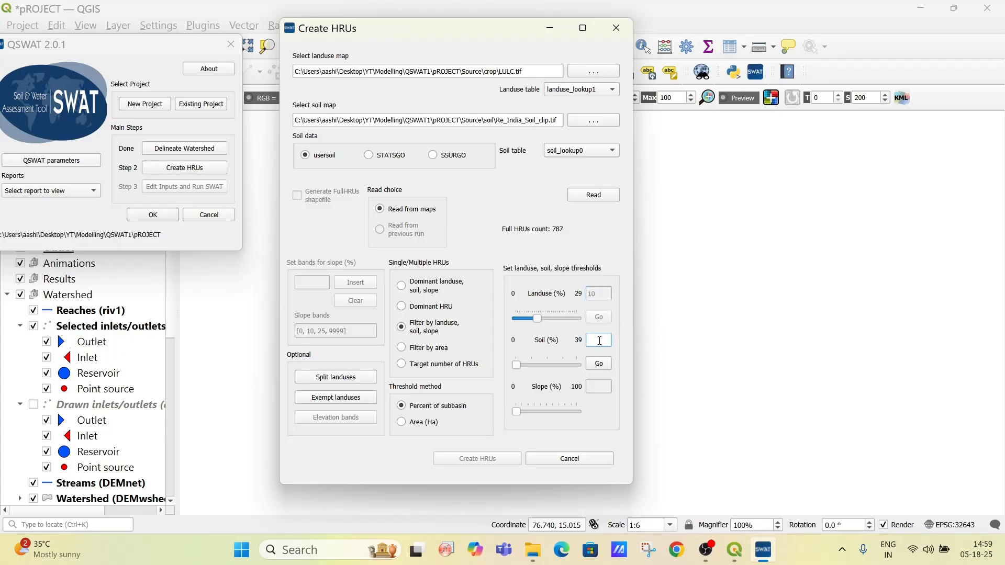
pyautogui.write('10')
pyautogui.click(599, 364)
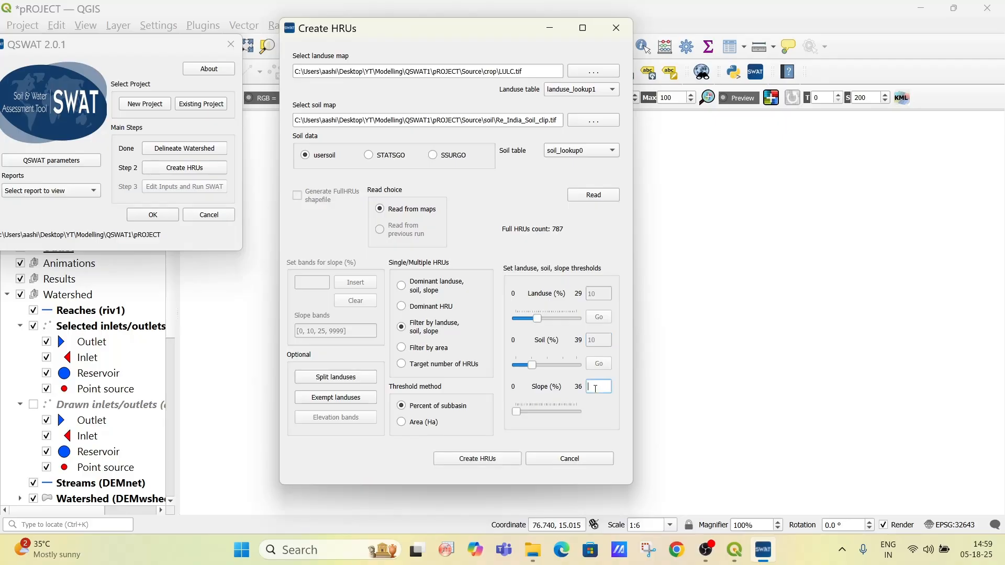
pyautogui.write('10')
pyautogui.click(493, 464)
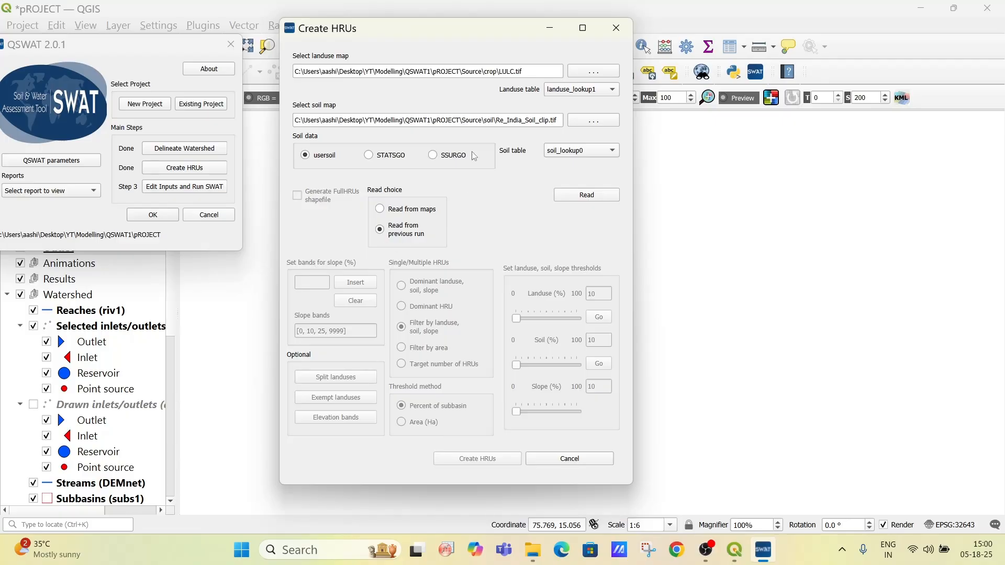
# Minimize the Create HRUs dialog, look through the landuse and soil layers in the project's layer list, and restore the dialog.
pyautogui.click(549, 32)
pyautogui.scroll(-10, 117, 385)
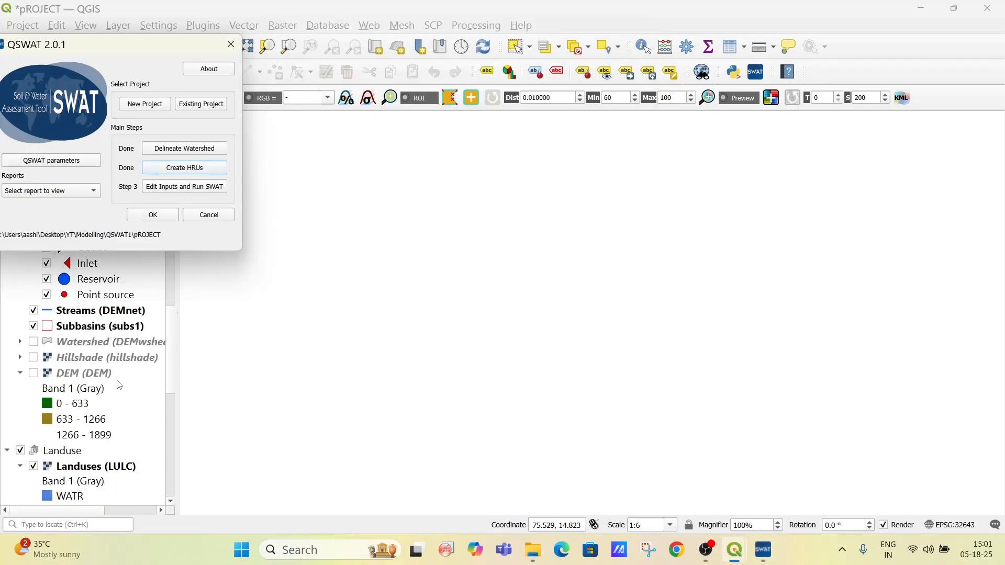
pyautogui.scroll(5, 103, 405)
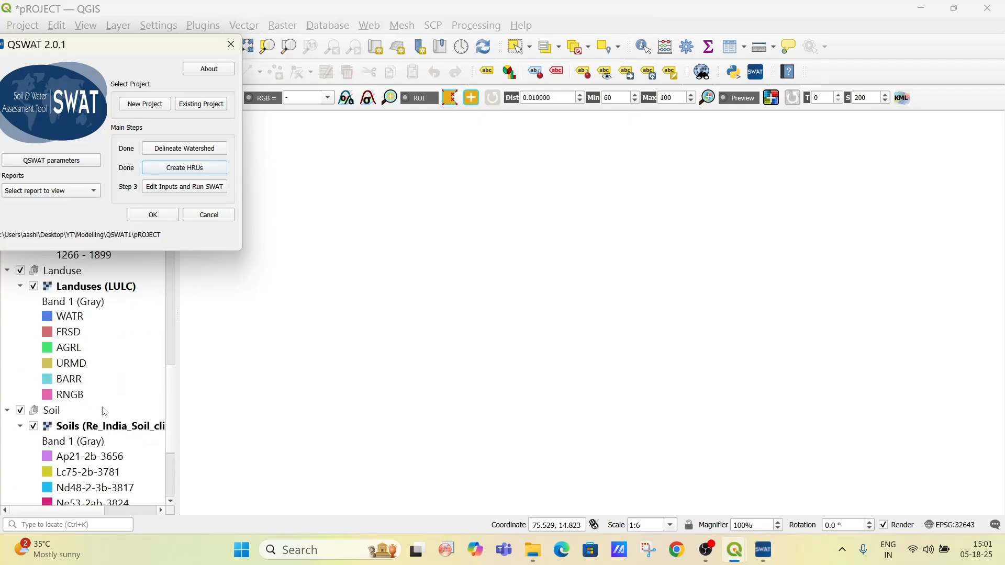
pyautogui.scroll(-2, 78, 364)
pyautogui.moveTo(735, 549)
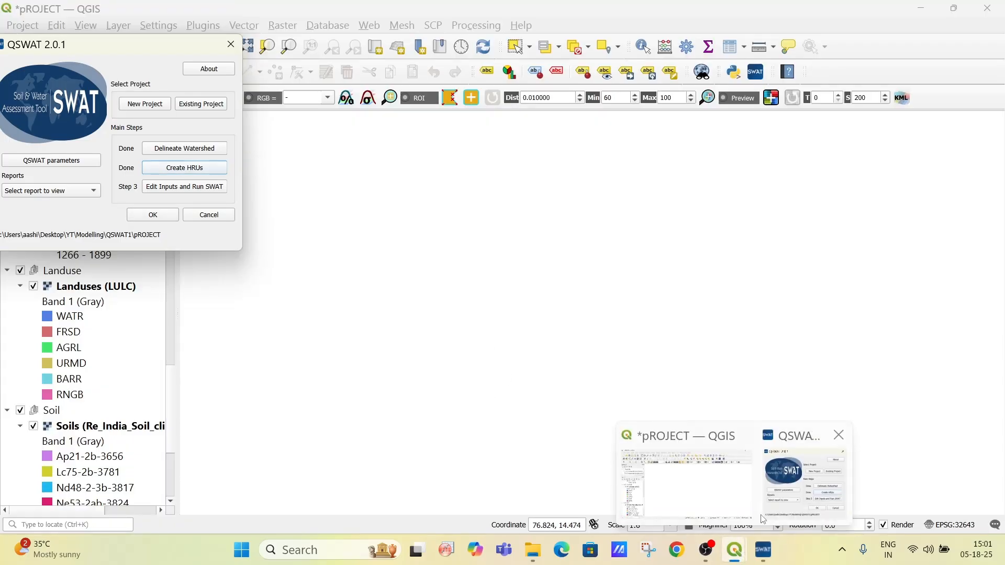
pyautogui.click(770, 551)
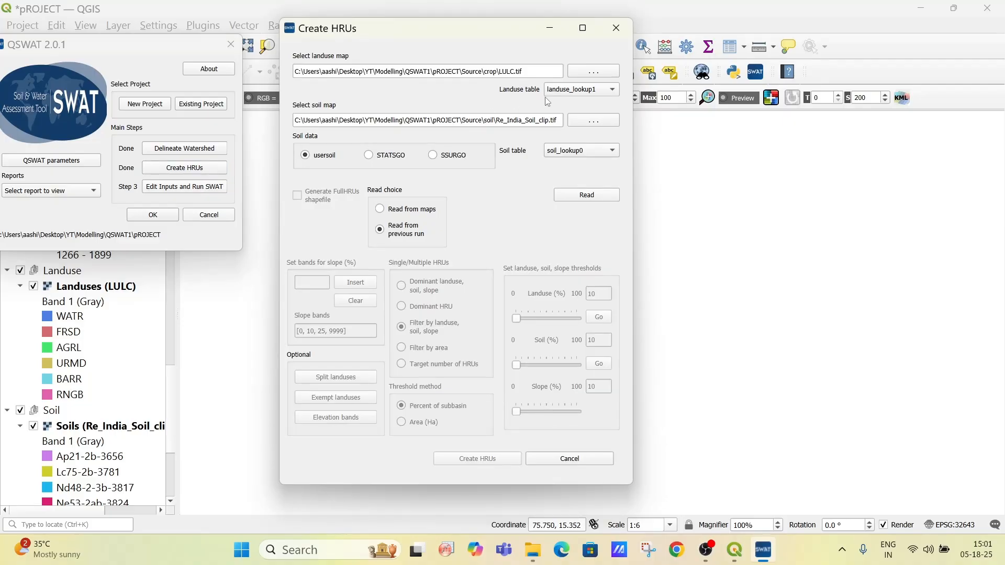
# Open the HRUs report full screen and examine the landuse, soil, slope and HRU distribution for the watershed and its first subbasins.
pyautogui.click(83, 191)
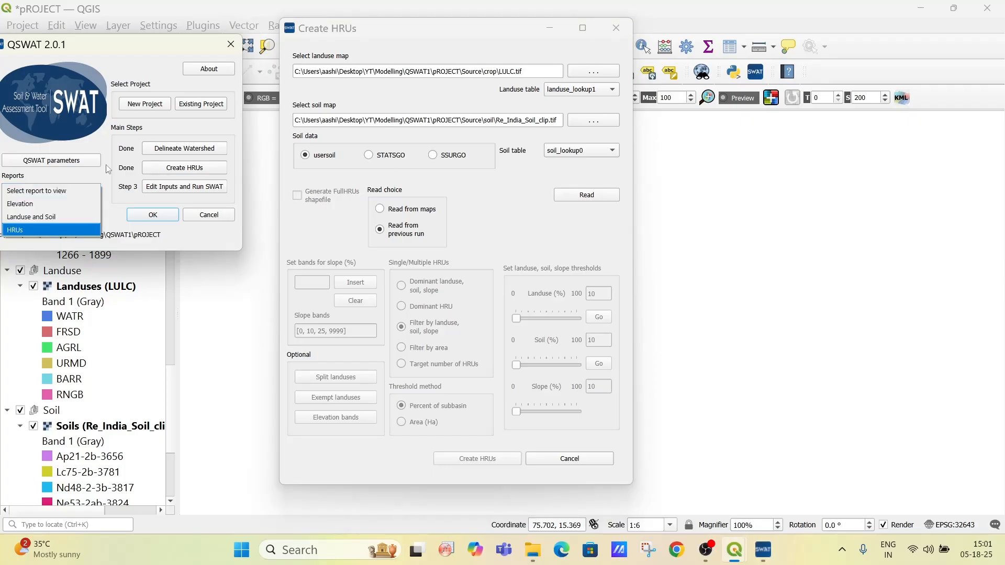
pyautogui.click(40, 230)
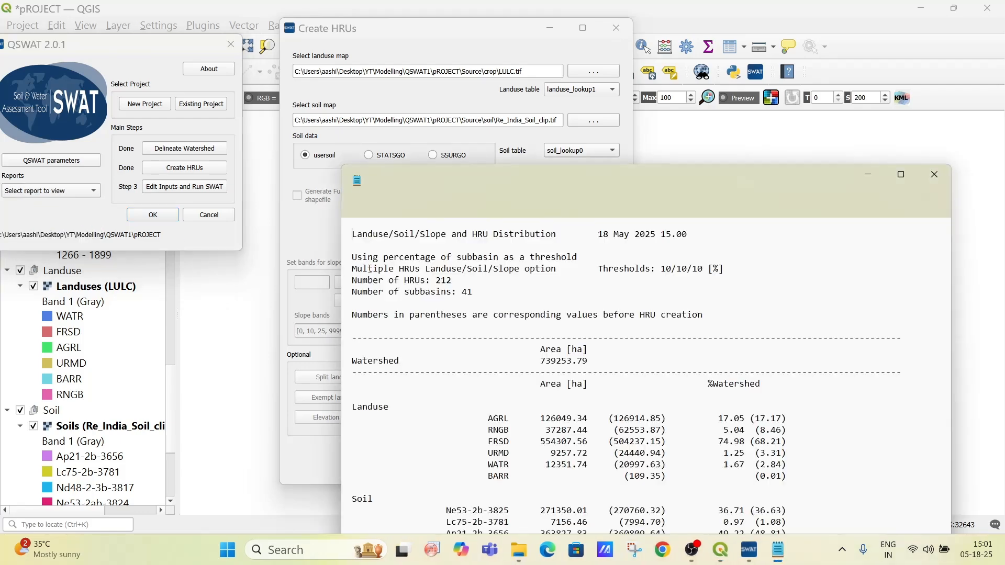
pyautogui.click(900, 171)
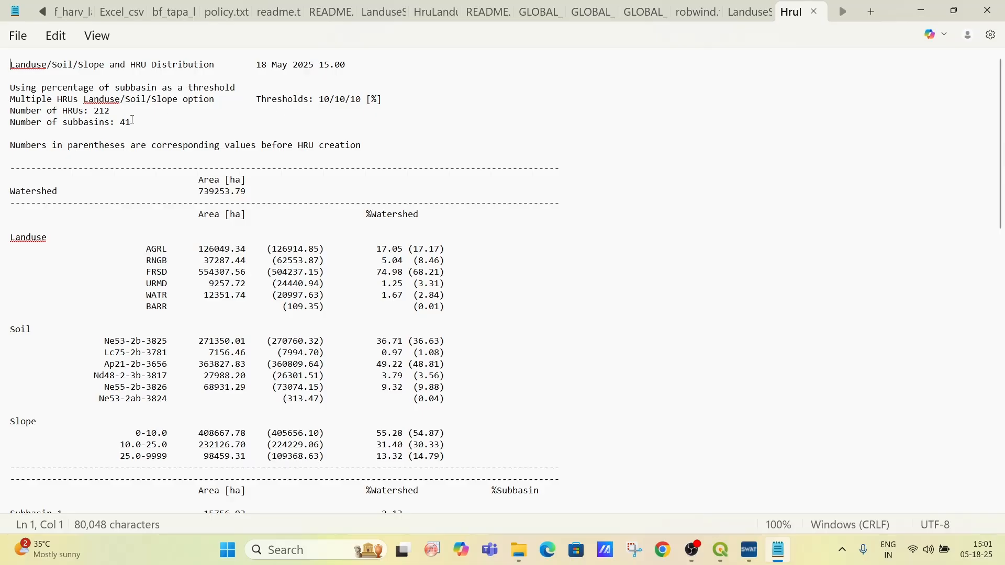
pyautogui.scroll(-1, 159, 181)
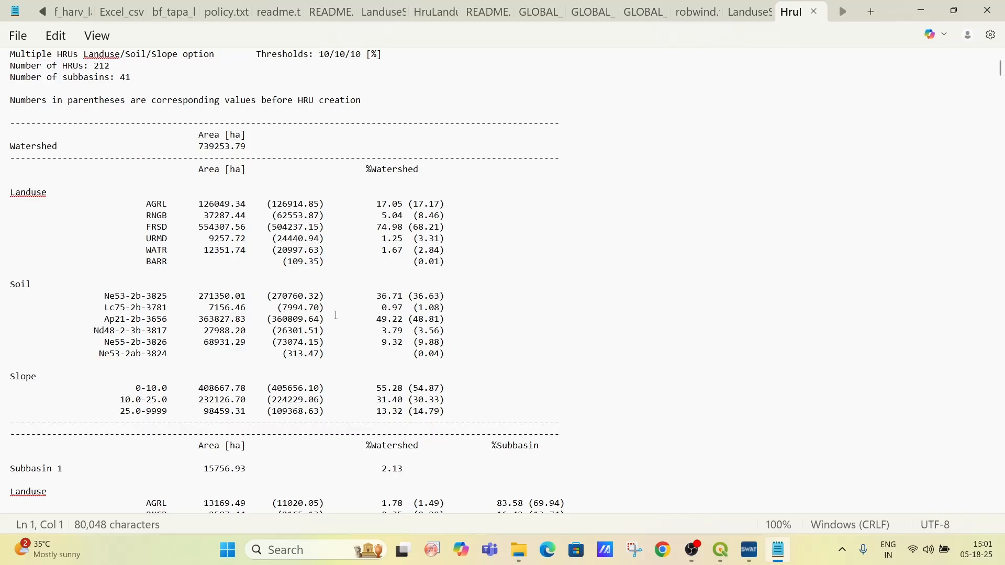
pyautogui.scroll(-1, 129, 354)
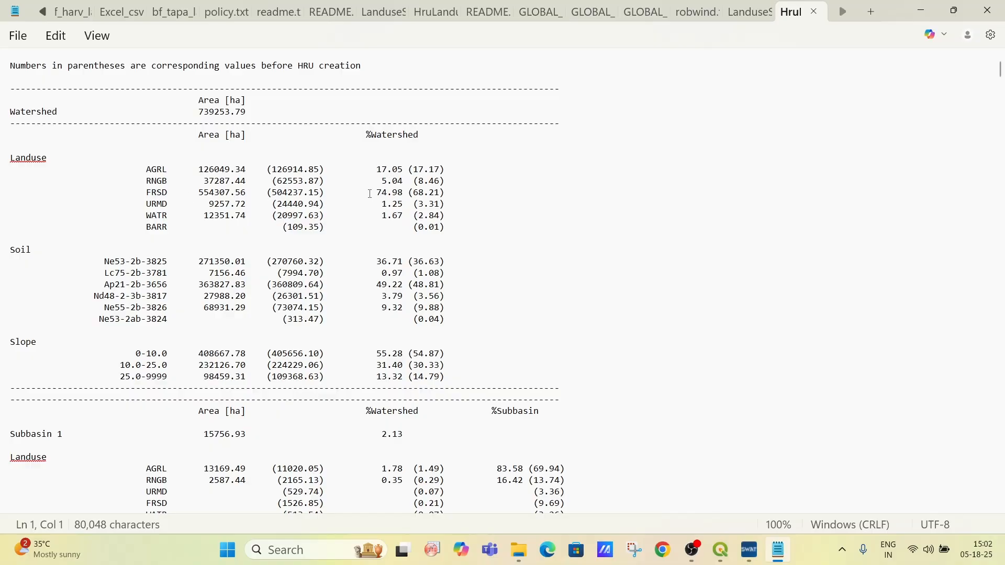
pyautogui.scroll(-2, 392, 352)
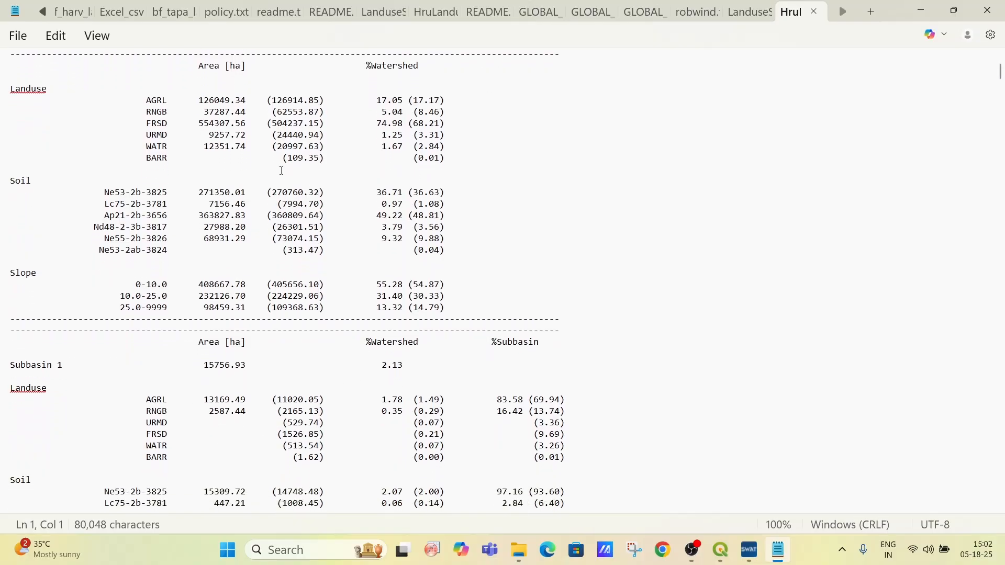
pyautogui.scroll(-6, 414, 267)
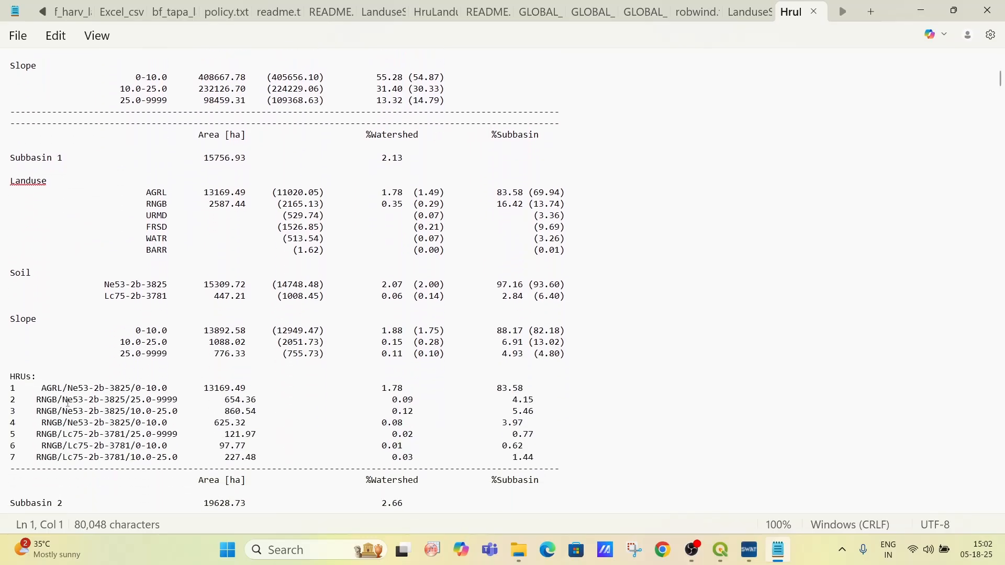
pyautogui.scroll(-1, 68, 402)
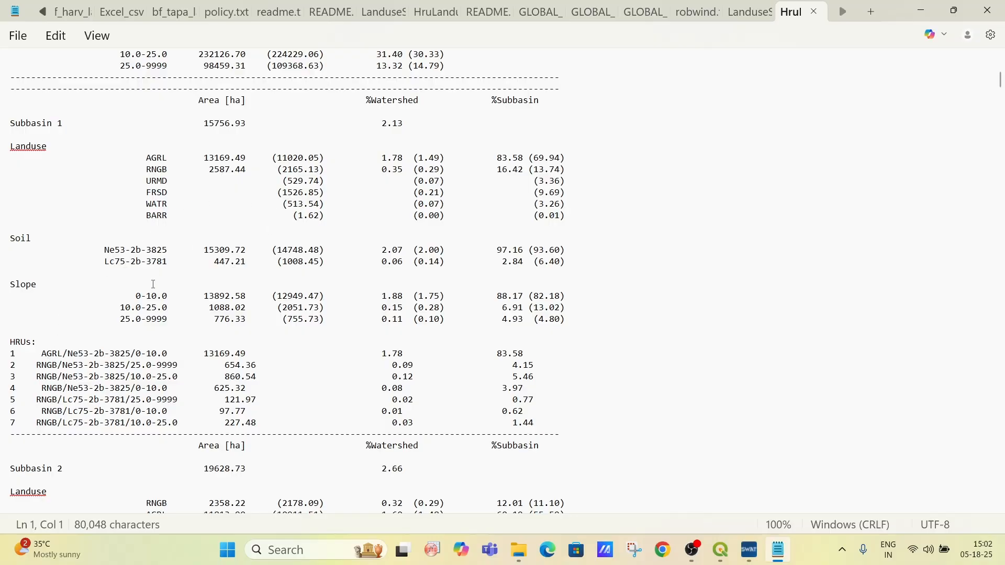
pyautogui.scroll(-5, 153, 284)
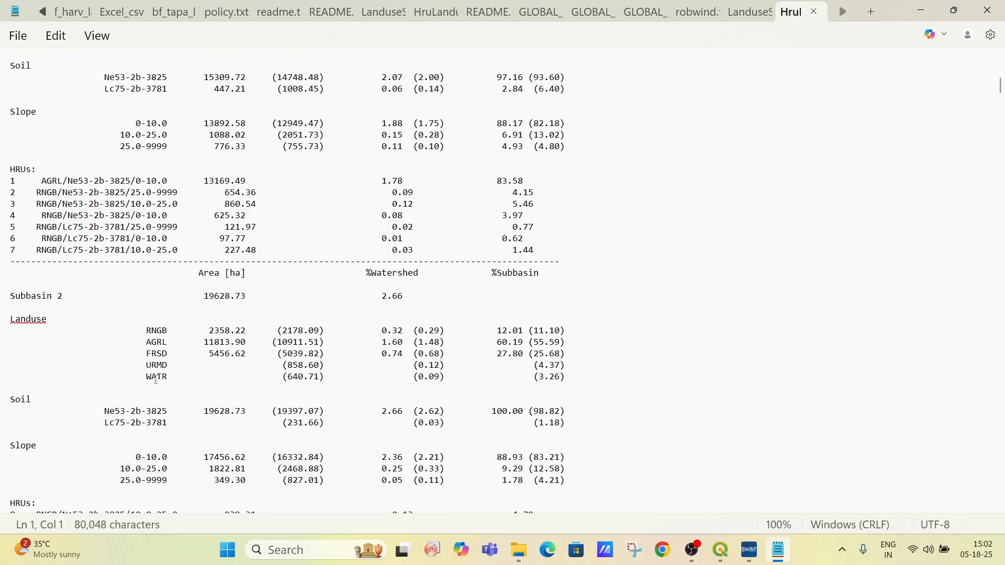
pyautogui.scroll(-2, 167, 381)
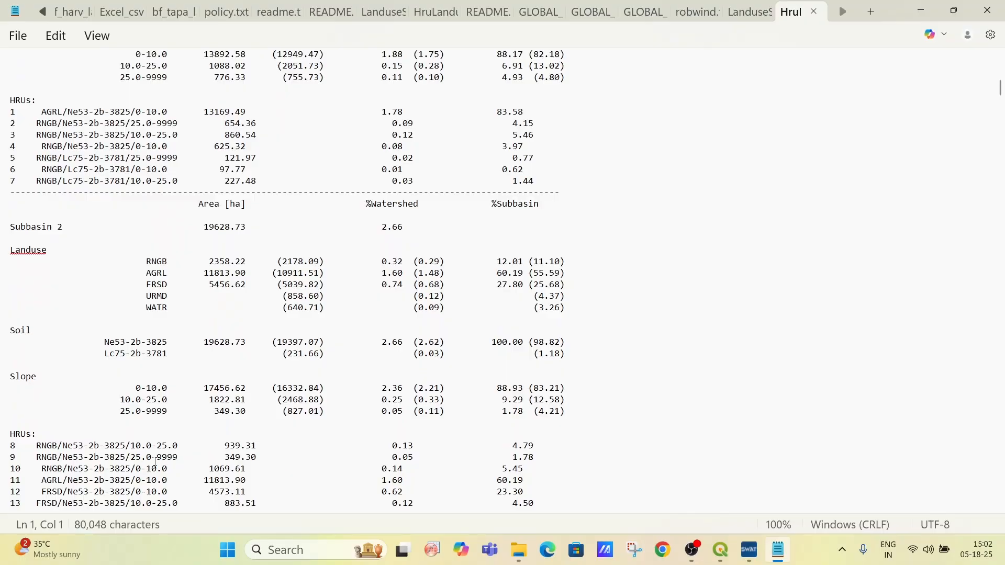
# Review the report's subbasin 1 and 2 HRU listings, the watershed-wide summary and thresholds, and the breakdowns through subbasin 5.
pyautogui.scroll(6, 156, 374)
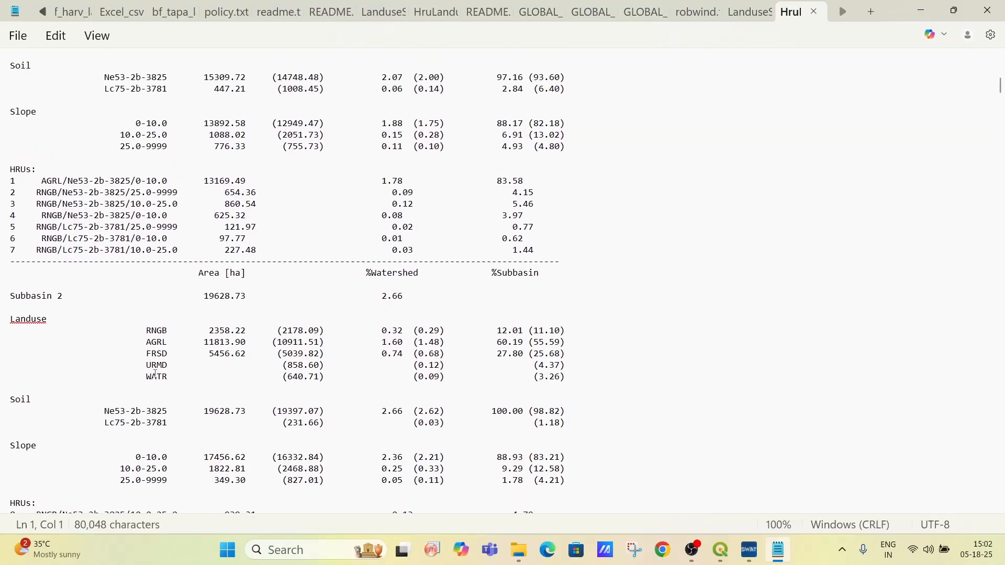
pyautogui.scroll(2, 155, 373)
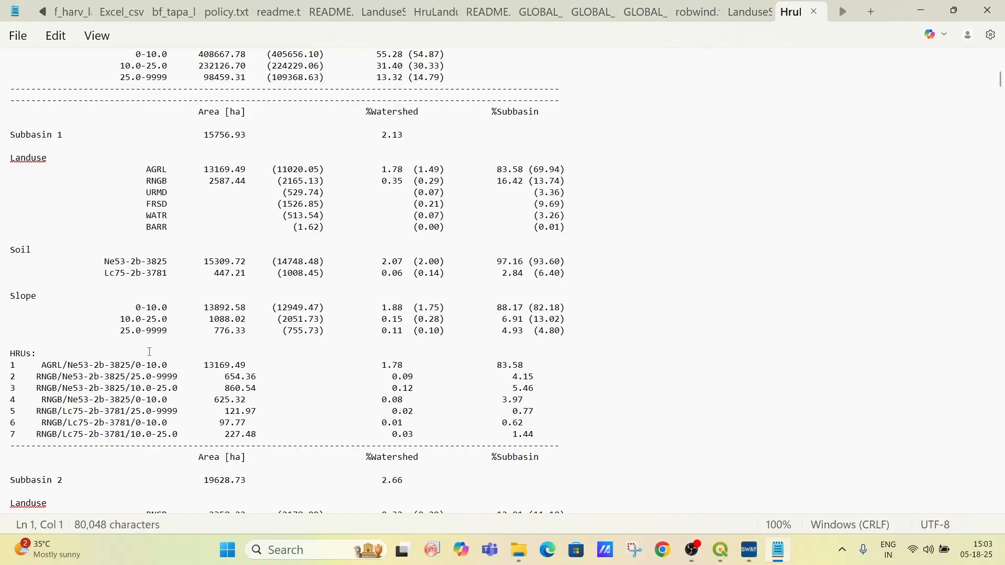
pyautogui.scroll(-3, 150, 352)
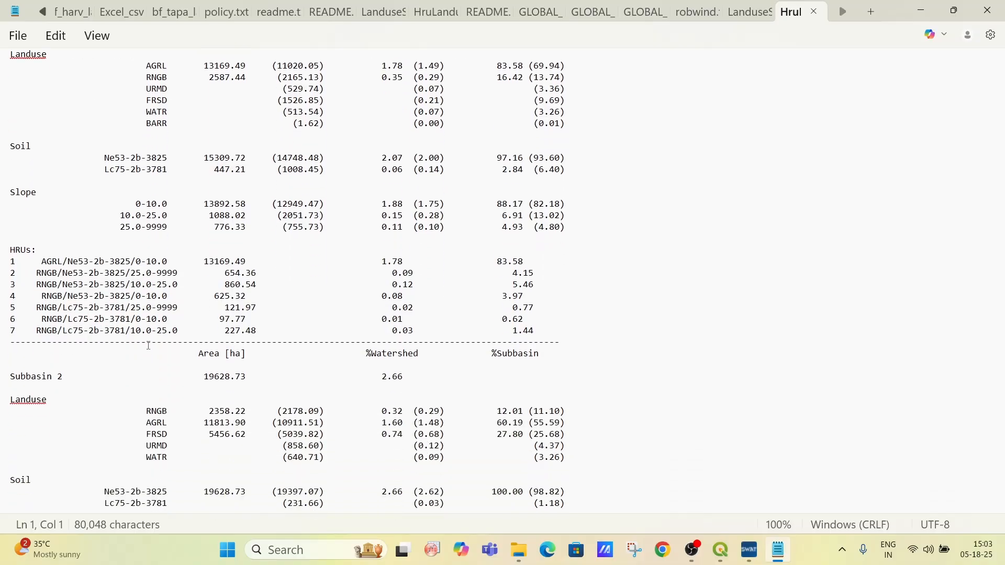
pyautogui.scroll(-1, 149, 347)
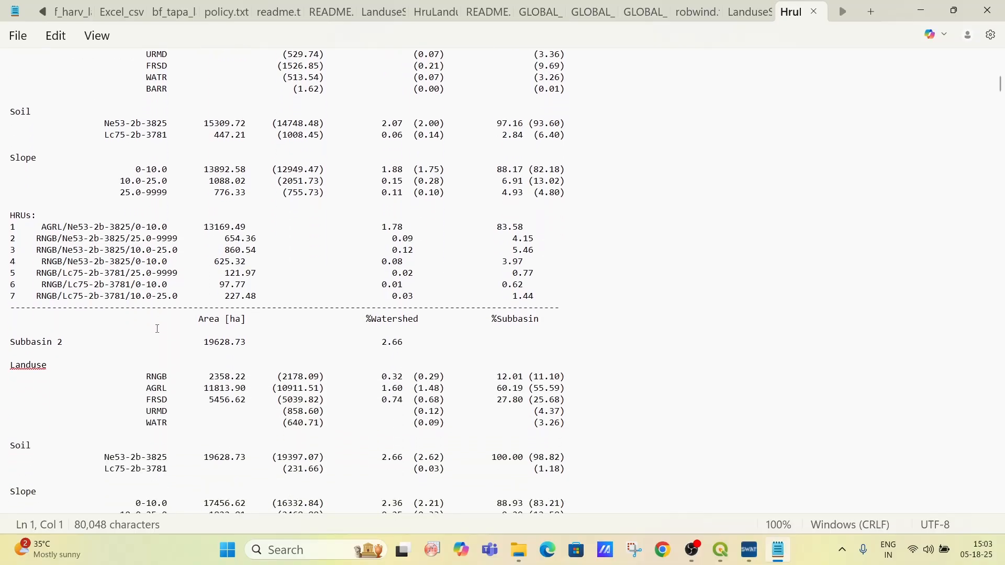
pyautogui.scroll(-4, 157, 328)
pyautogui.scroll(15, 159, 283)
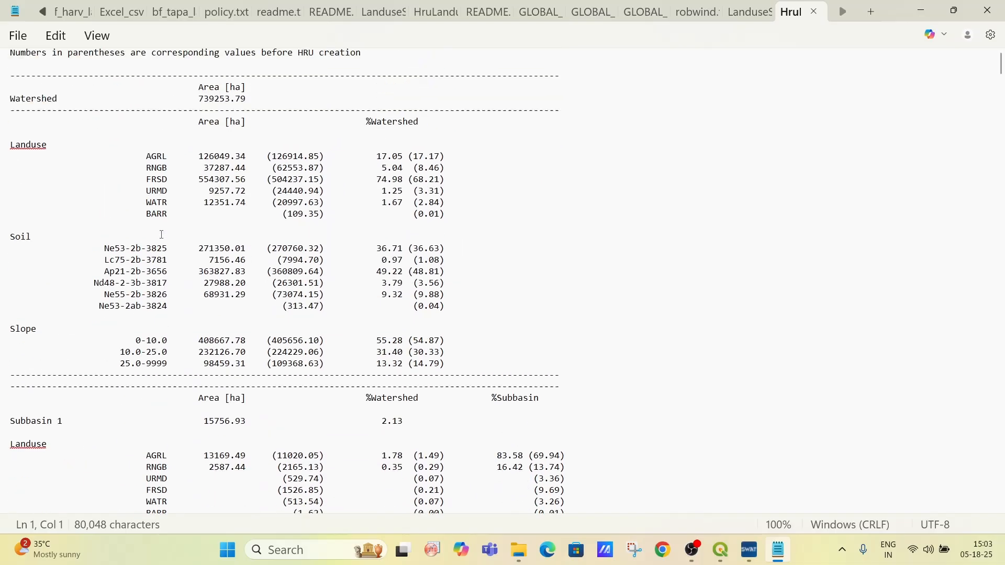
pyautogui.scroll(3, 161, 234)
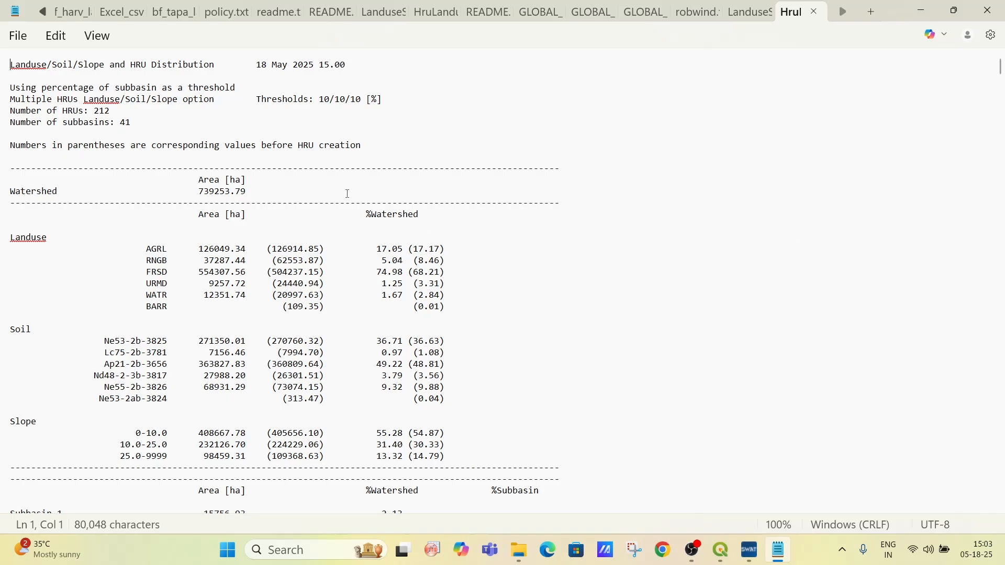
pyautogui.scroll(-20, 285, 322)
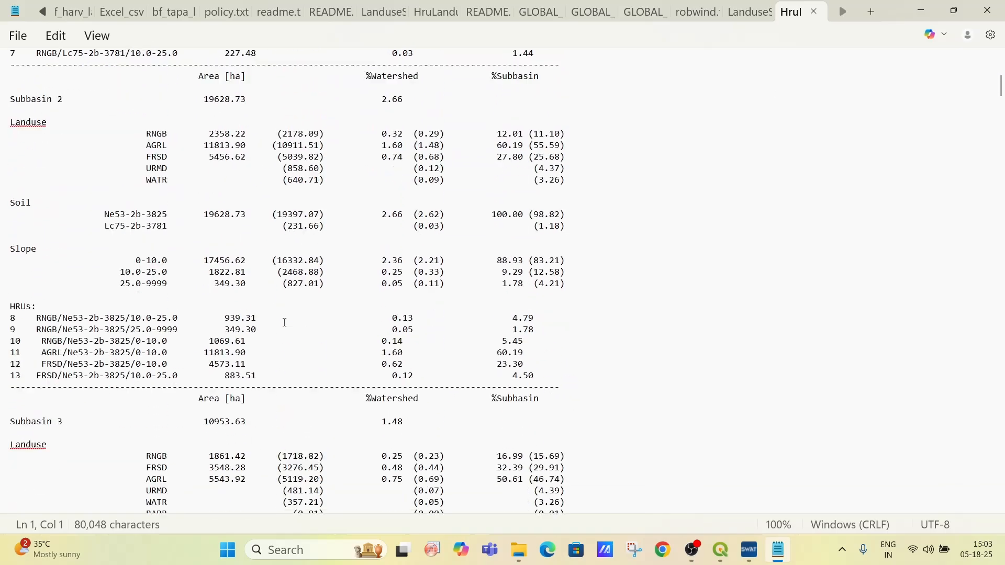
pyautogui.scroll(-18, 285, 323)
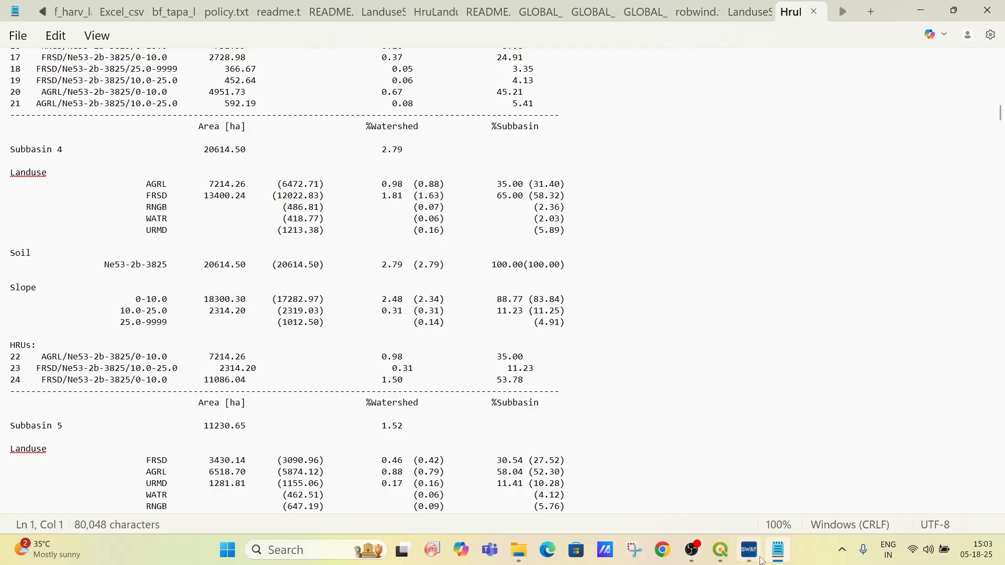